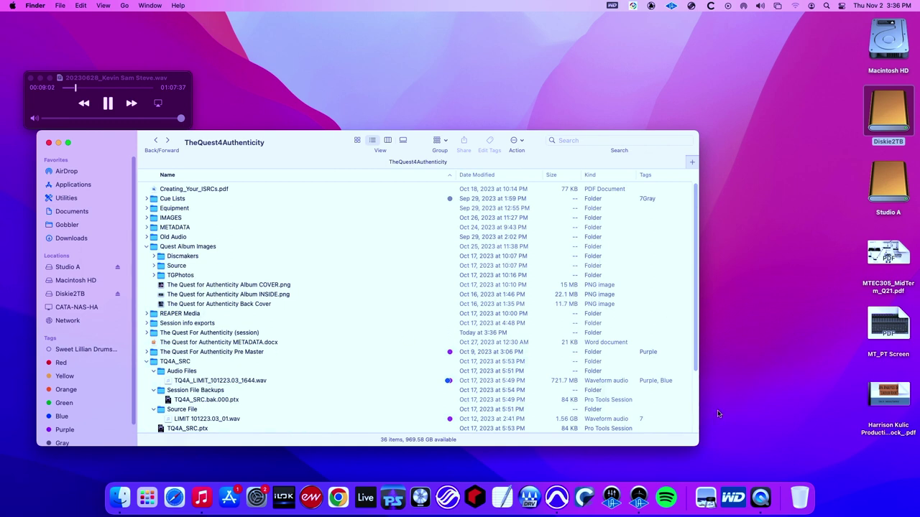
# Open The Quest For Authenticity_b.ptx from the session's Old Sessions folder and automatically find and relink the missing audio files
pyautogui.click(694, 411)
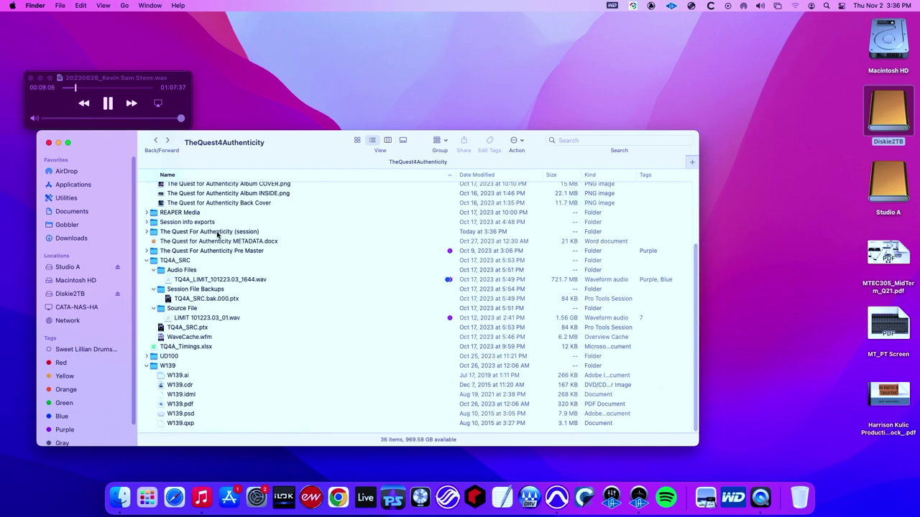
pyautogui.doubleClick(217, 232)
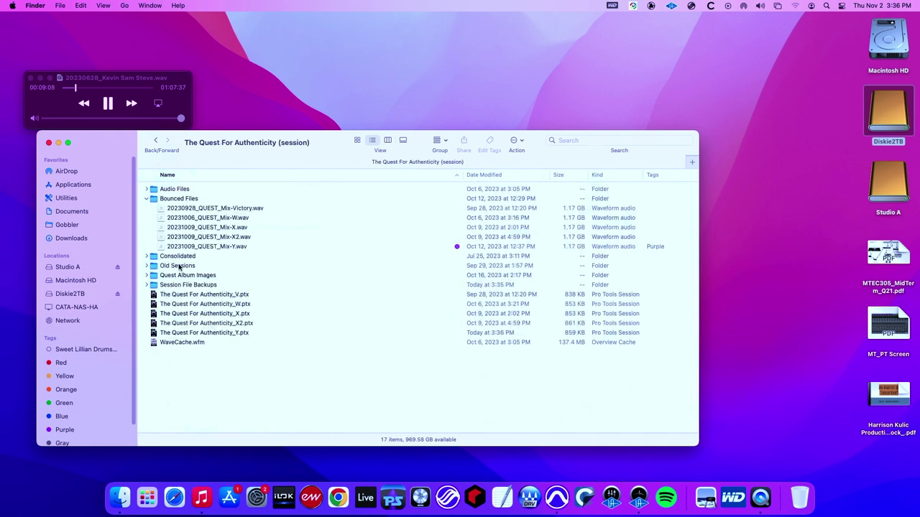
pyautogui.doubleClick(180, 266)
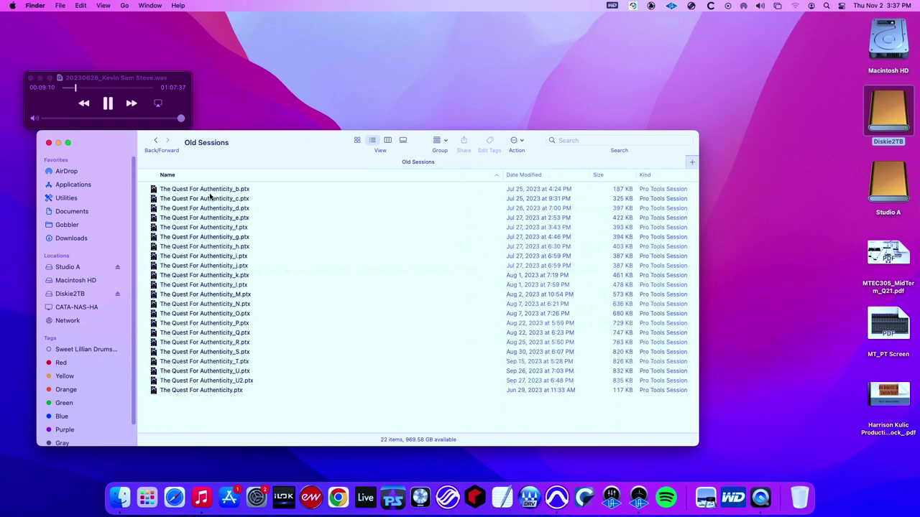
pyautogui.doubleClick(209, 189)
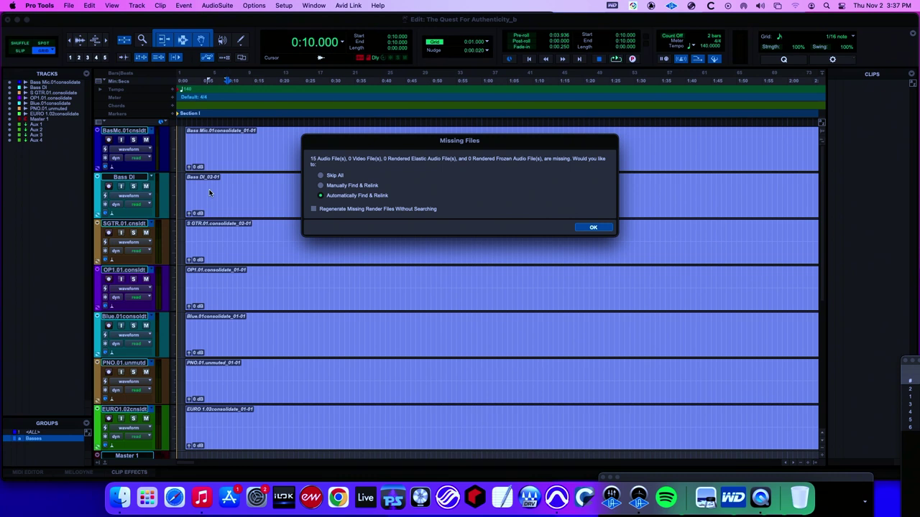
pyautogui.click(593, 228)
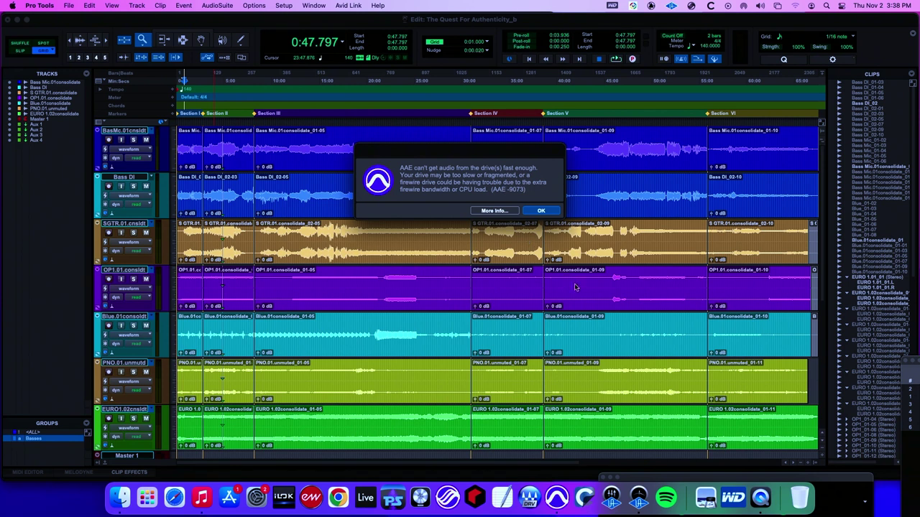
# Dismiss the drive-speed error and enlarge the displayed waveform amplitude on the audio tracks by two zoom increments
pyautogui.click(541, 211)
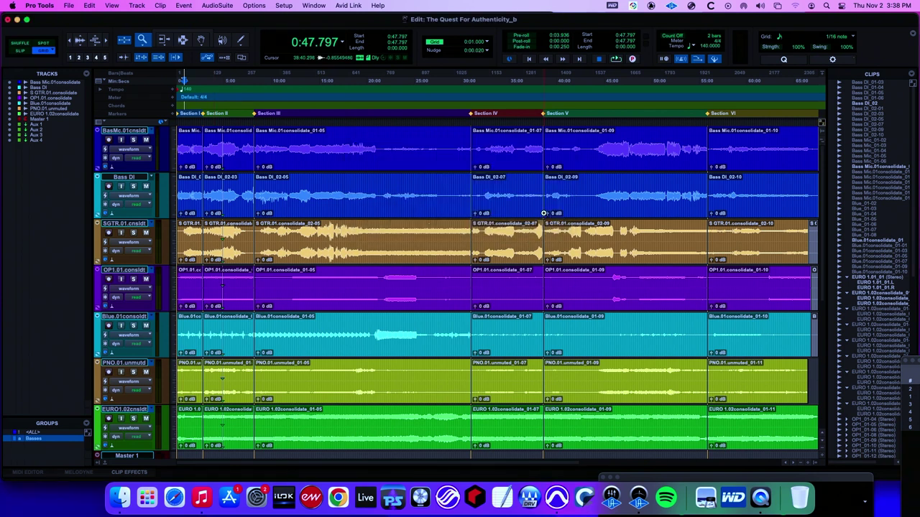
pyautogui.click(79, 39)
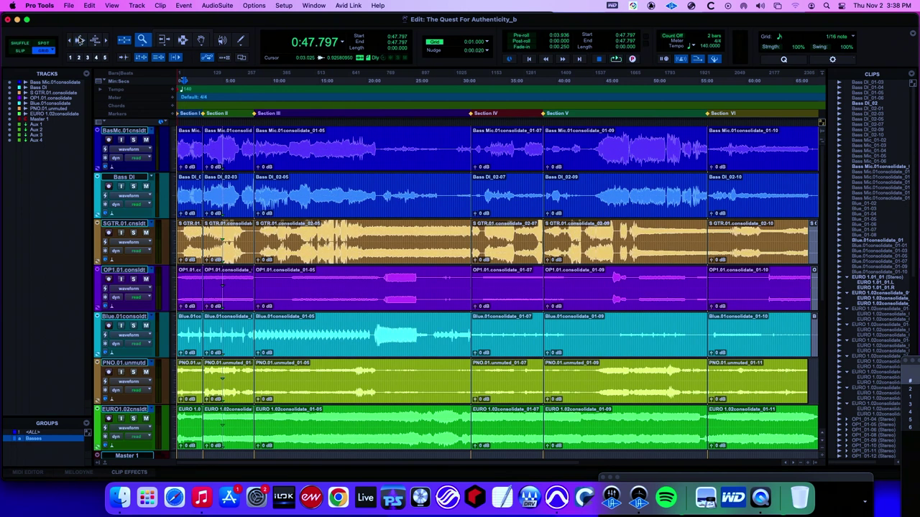
pyautogui.click(79, 40)
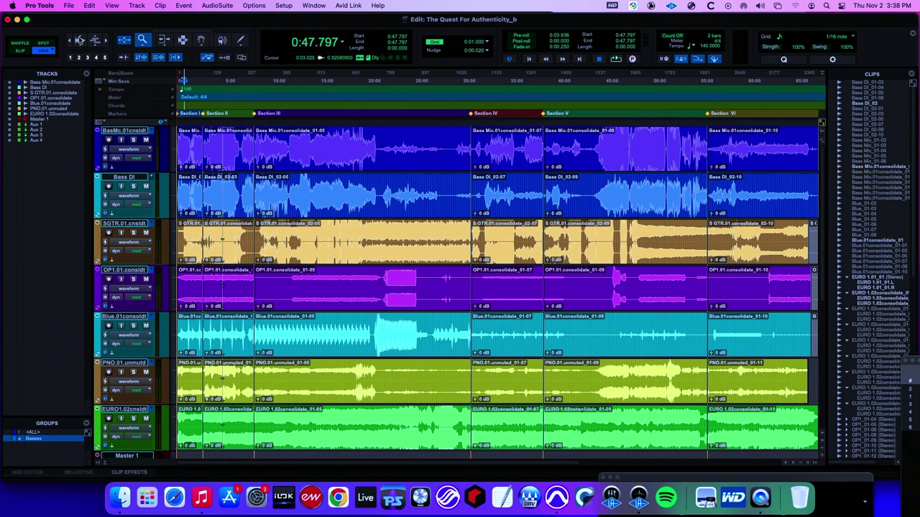
# Solo both bass tracks, play from 3:53.000 in Section II, and remove the Bass Mic solo so only Bass DI plays
pyautogui.click(133, 187)
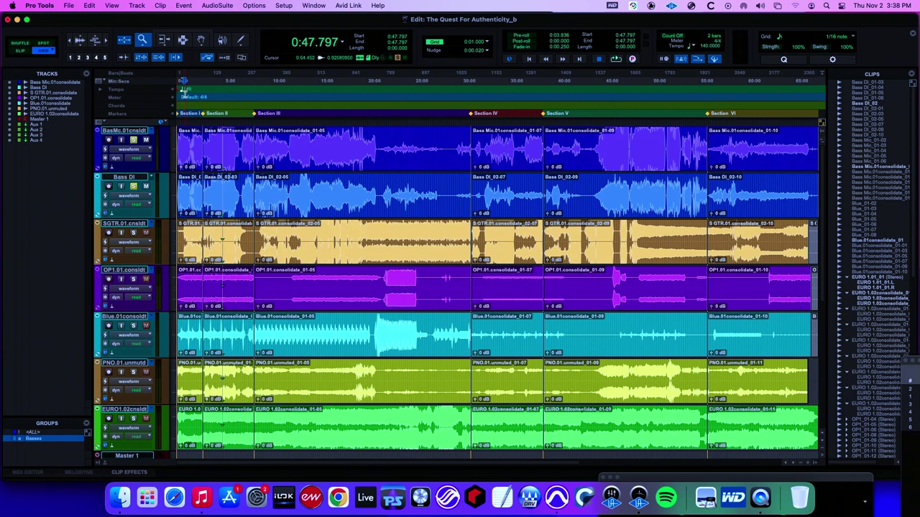
pyautogui.click(213, 108)
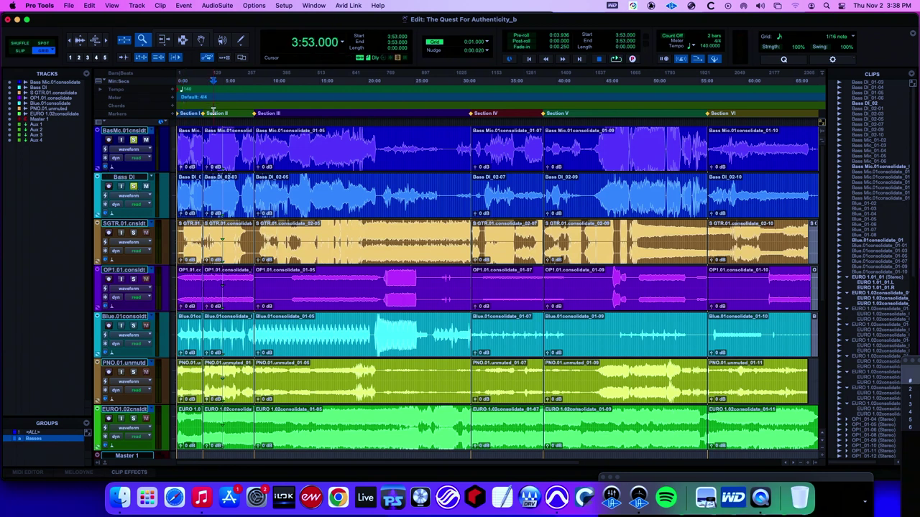
pyautogui.press('space')
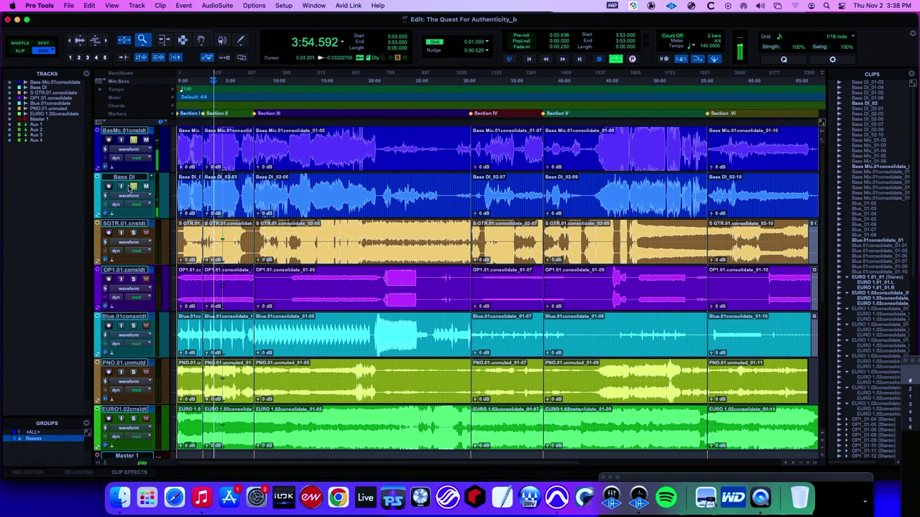
pyautogui.click(133, 141)
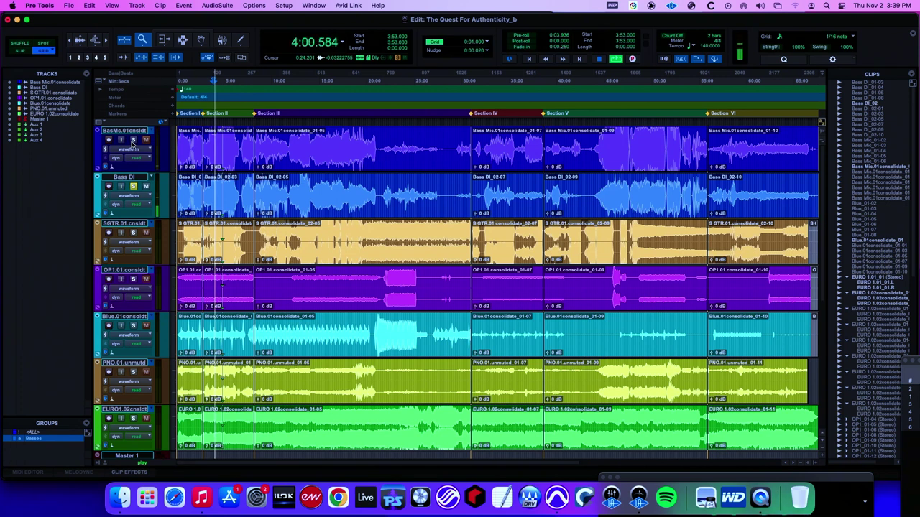
# Show the Mix window and compare the Bass DI track with its EQ3 7-Band bypassed and active, leaving the EQ active
pyautogui.press('super+equal')
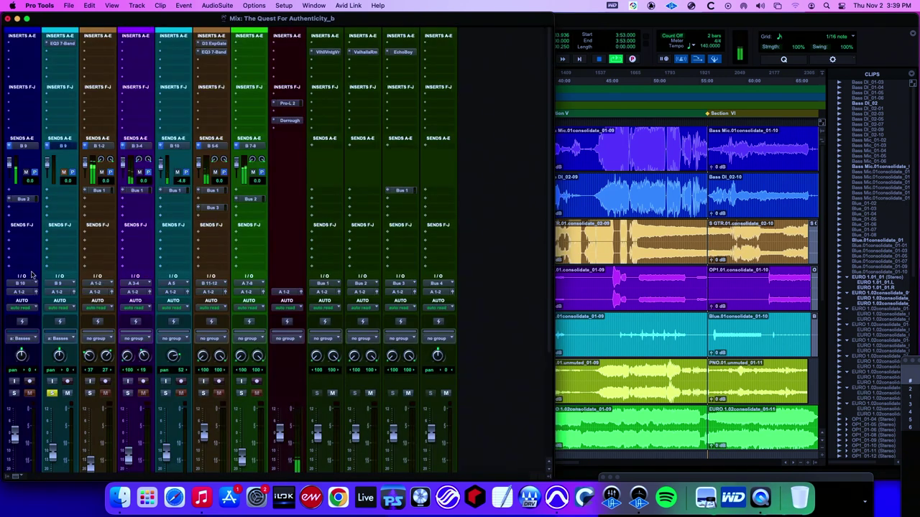
pyautogui.click(64, 46)
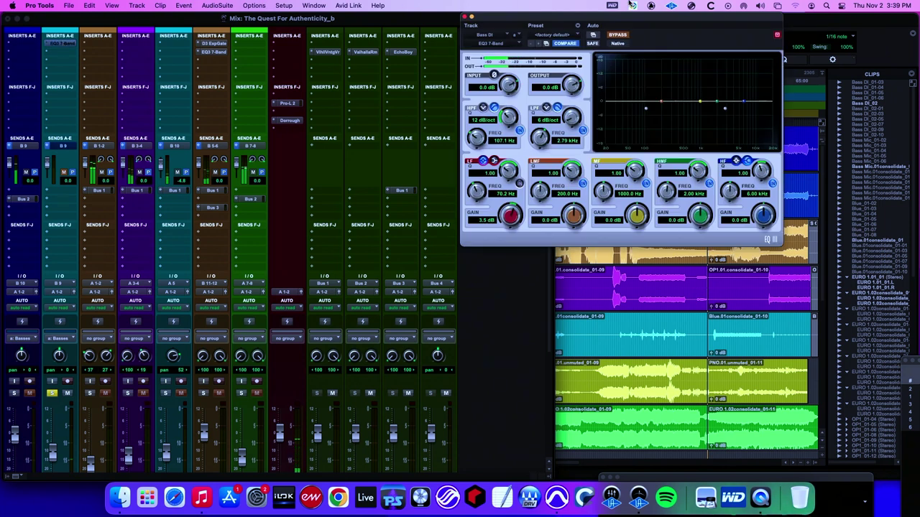
pyautogui.click(617, 36)
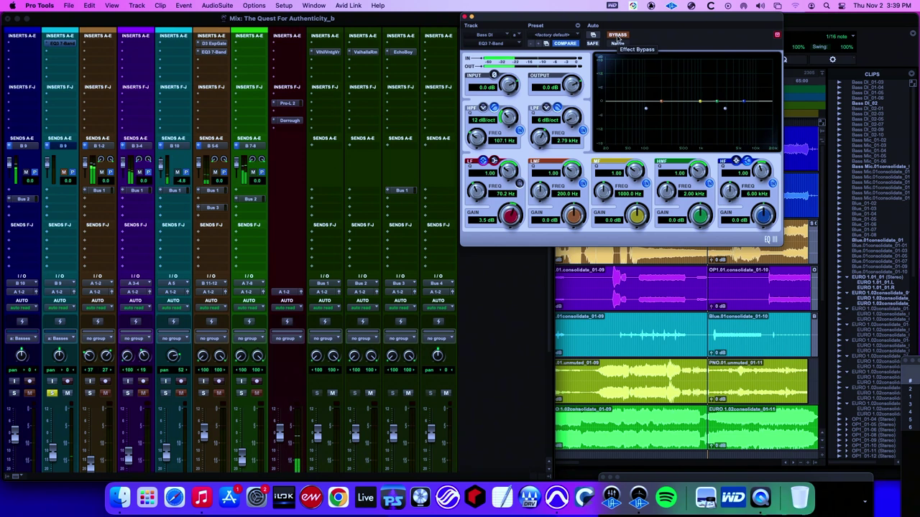
pyautogui.click(617, 36)
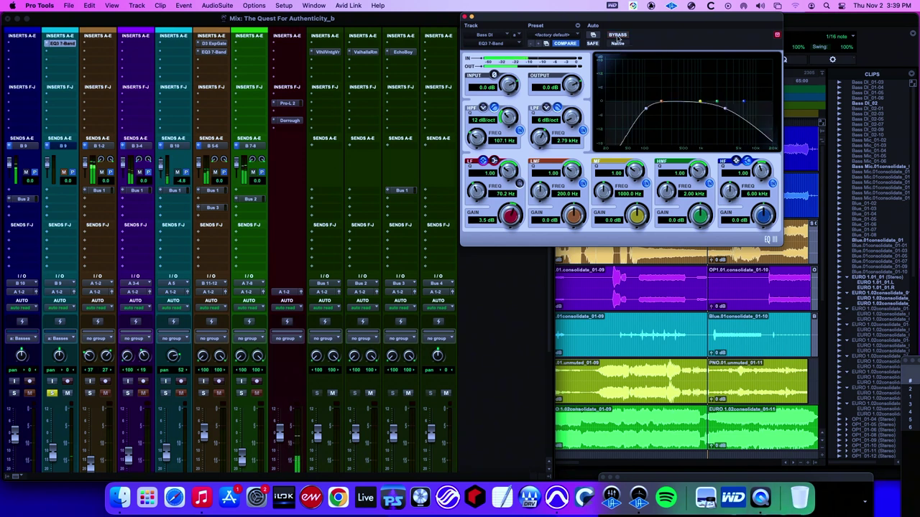
pyautogui.click(617, 36)
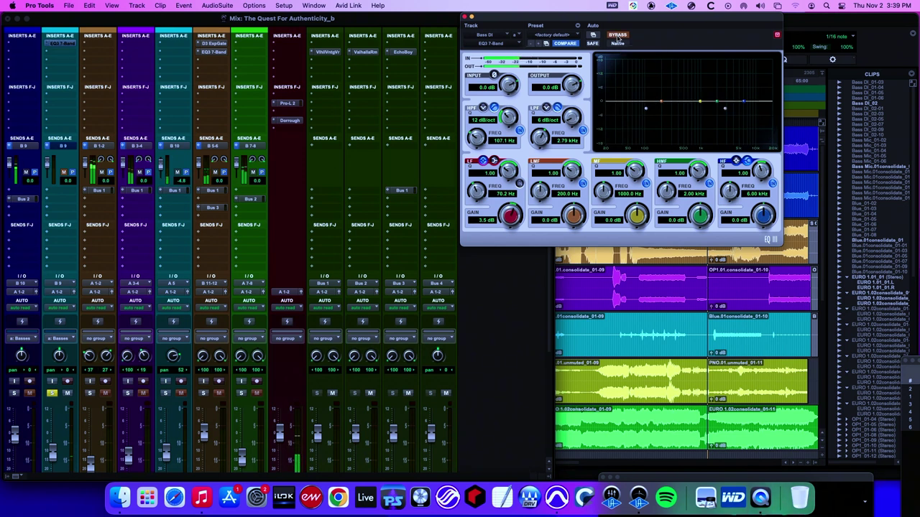
pyautogui.click(617, 36)
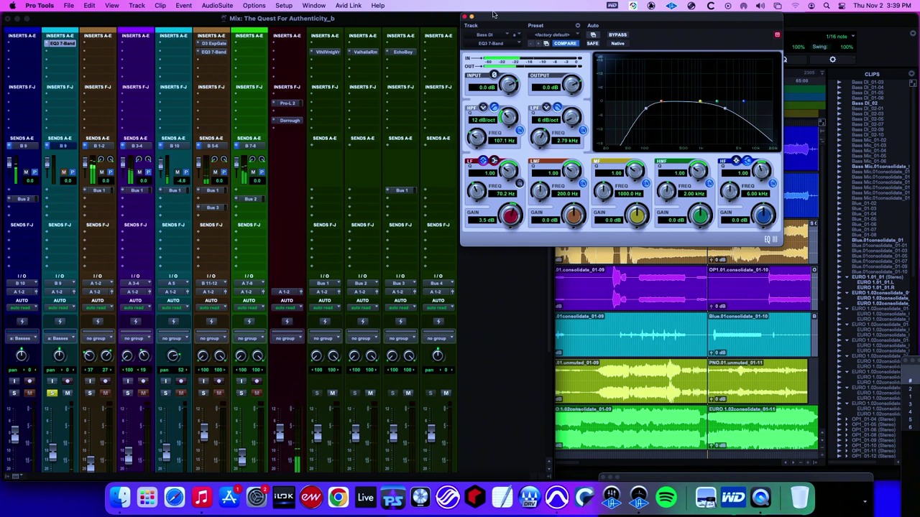
pyautogui.click(464, 16)
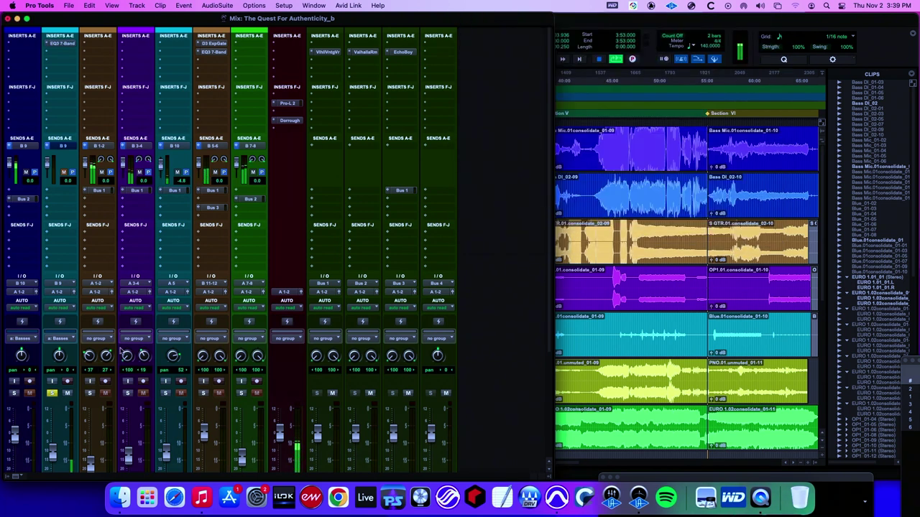
# Audition both basses together, clear all solos to hear the full mix, and solo the Bass Mic track alone
pyautogui.click(14, 394)
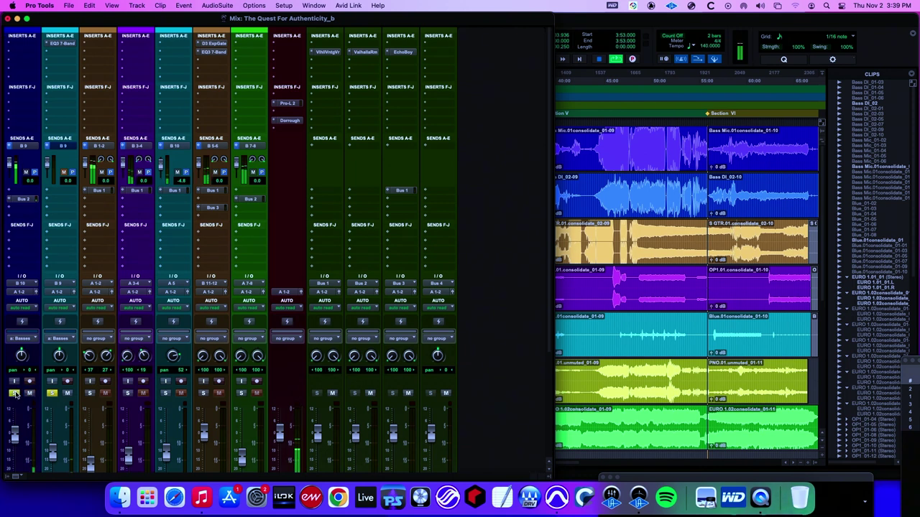
pyautogui.keyDown('alt'); pyautogui.click(52, 394); pyautogui.keyUp('alt')
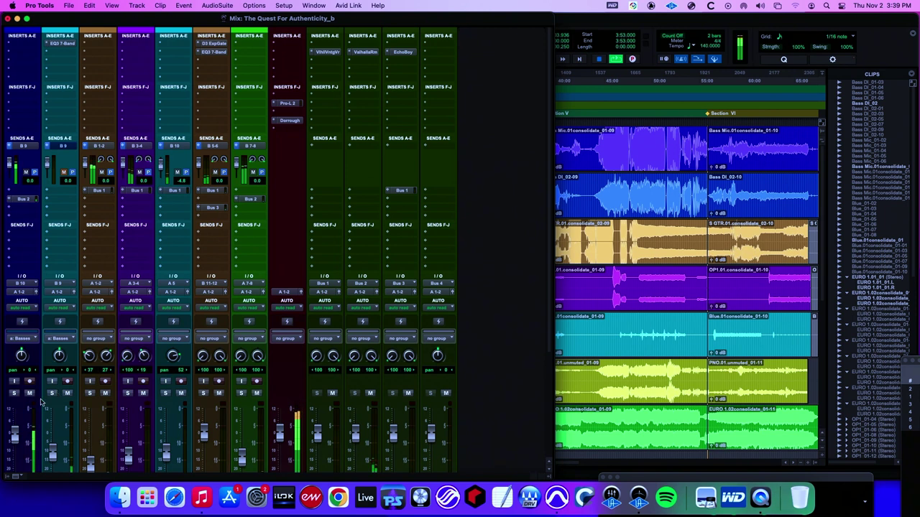
pyautogui.click(14, 394)
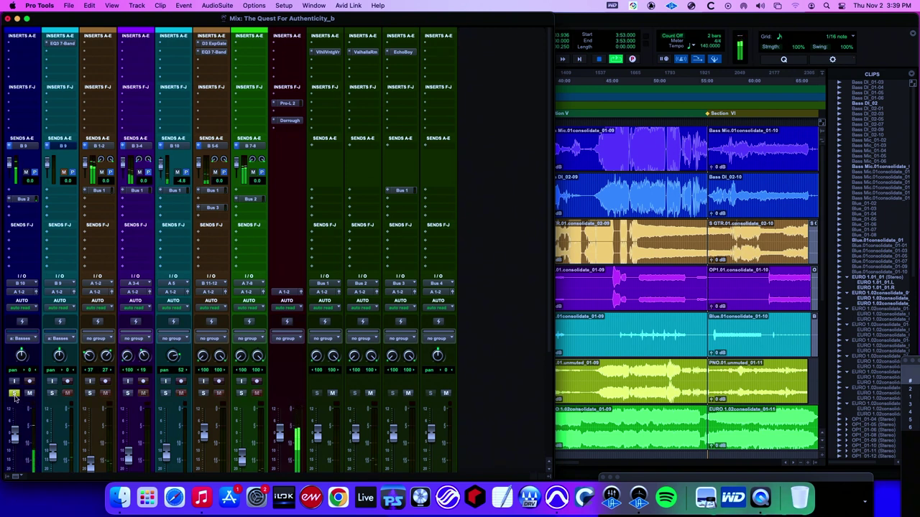
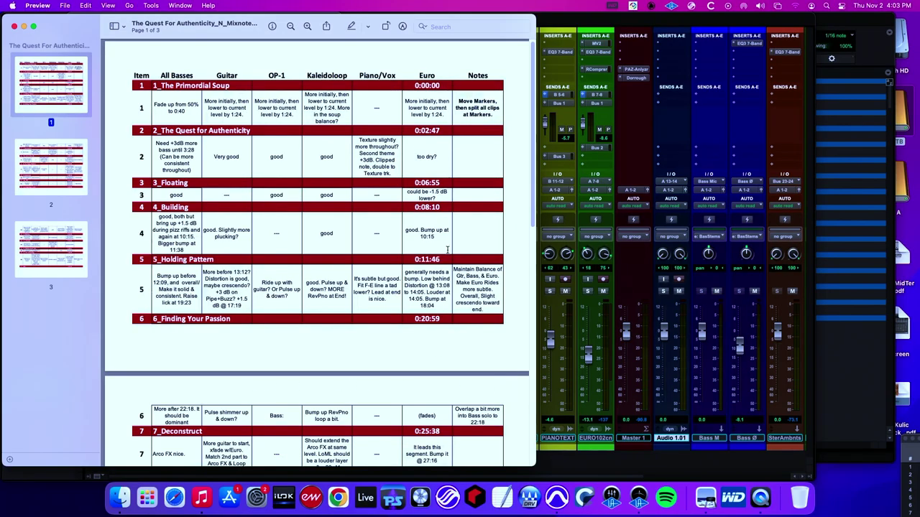
# Read through the per-section mix notes for each instrument in the Mixnotes PDF and close the document
pyautogui.click(533, 294)
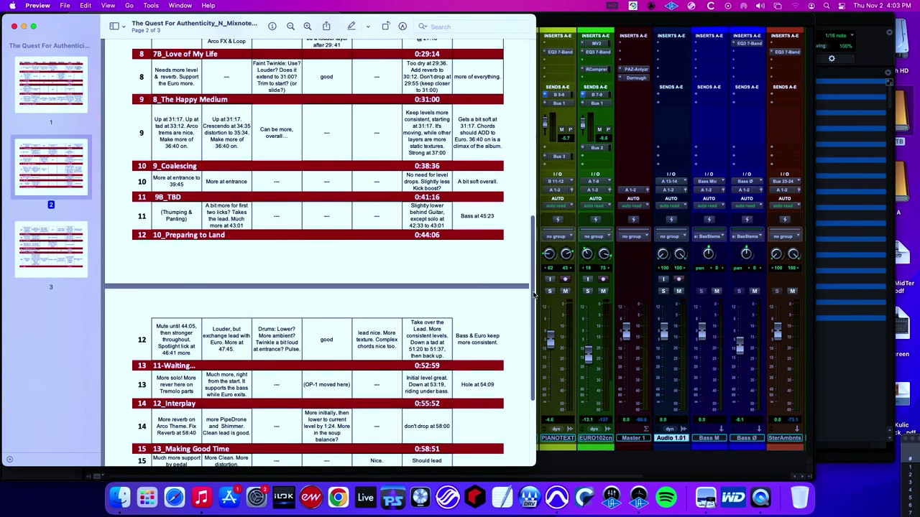
pyautogui.moveTo(533, 293); pyautogui.dragTo(532, 382)
pyautogui.press('super+w')
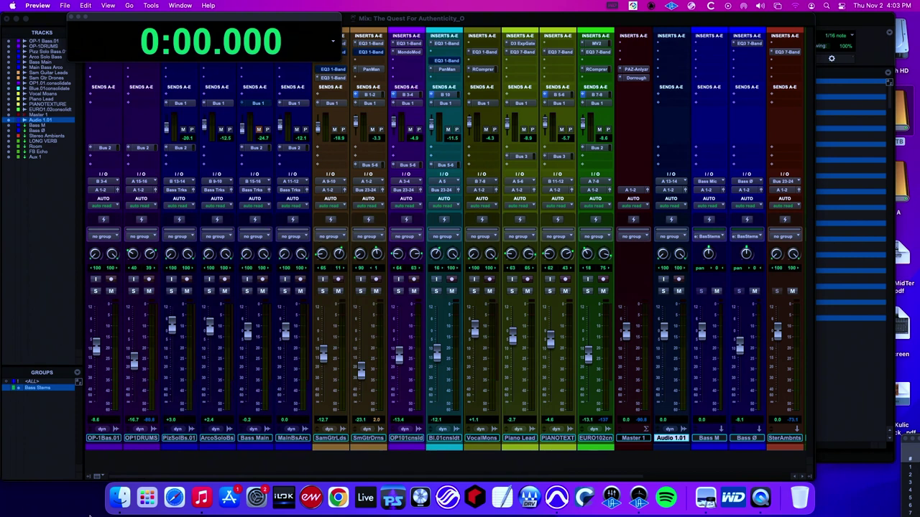
# Switch to Finder, view the text files in the Session info exports folder, and return to the TheQuest4Authenticity folder
pyautogui.click(117, 496)
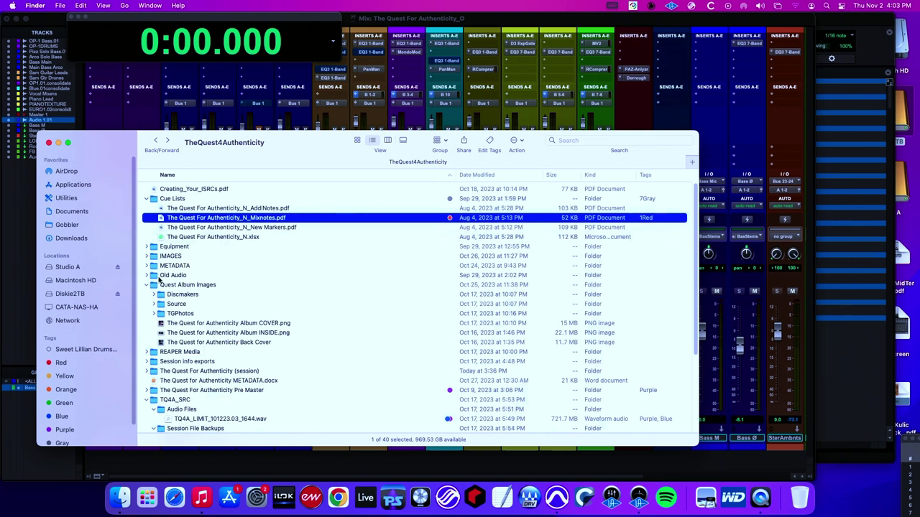
pyautogui.doubleClick(168, 362)
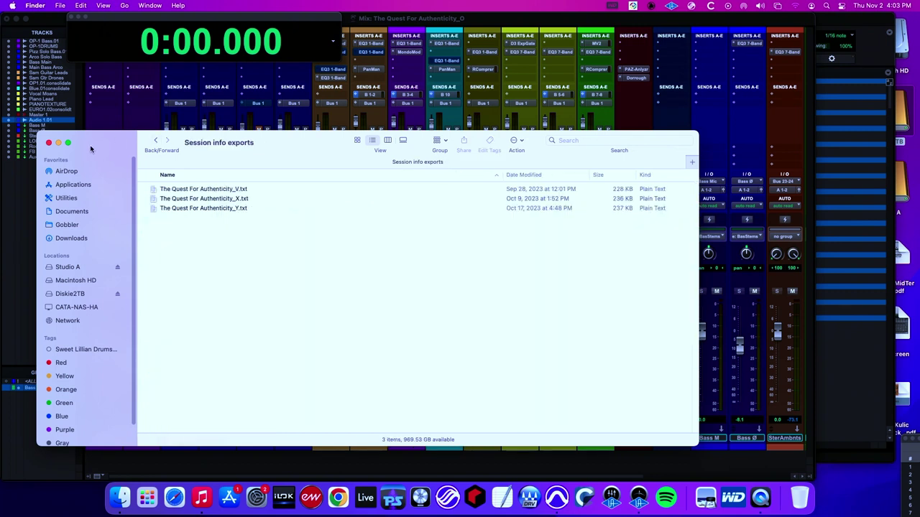
pyautogui.click(155, 141)
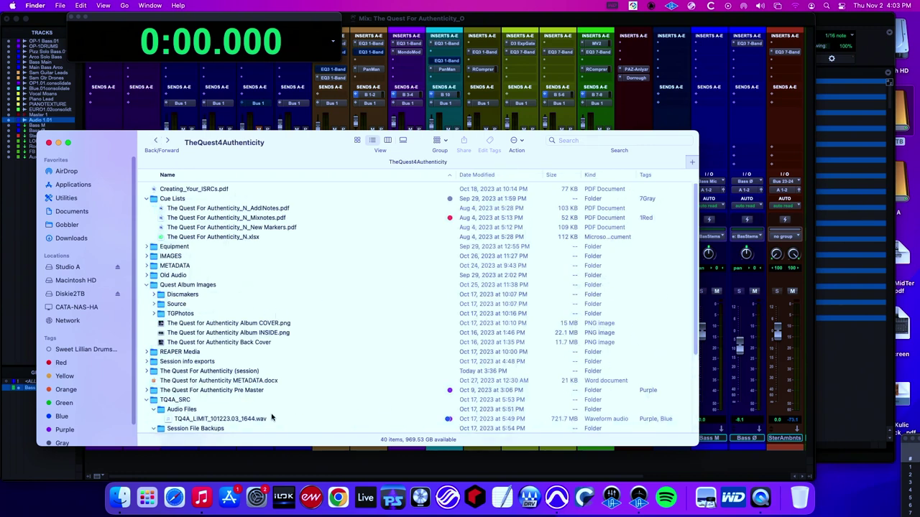
# Collapse the TQ4A_SRC folder, view the marker listing in TQ4A_Timings.xlsx, and close the spreadsheet
pyautogui.click(147, 401)
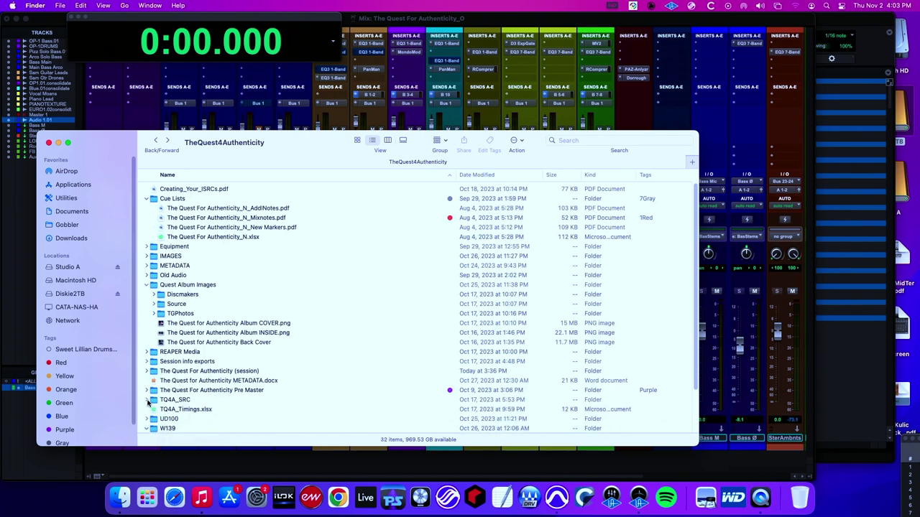
pyautogui.doubleClick(189, 409)
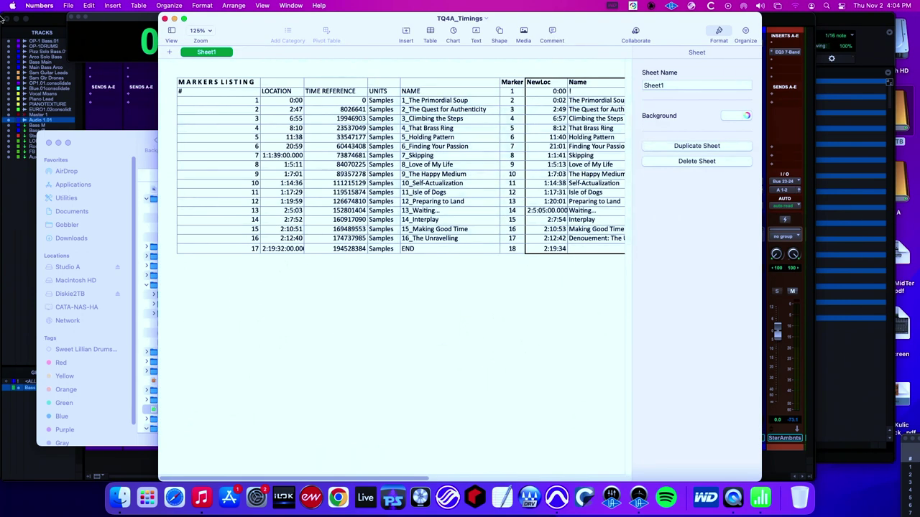
pyautogui.click(165, 17)
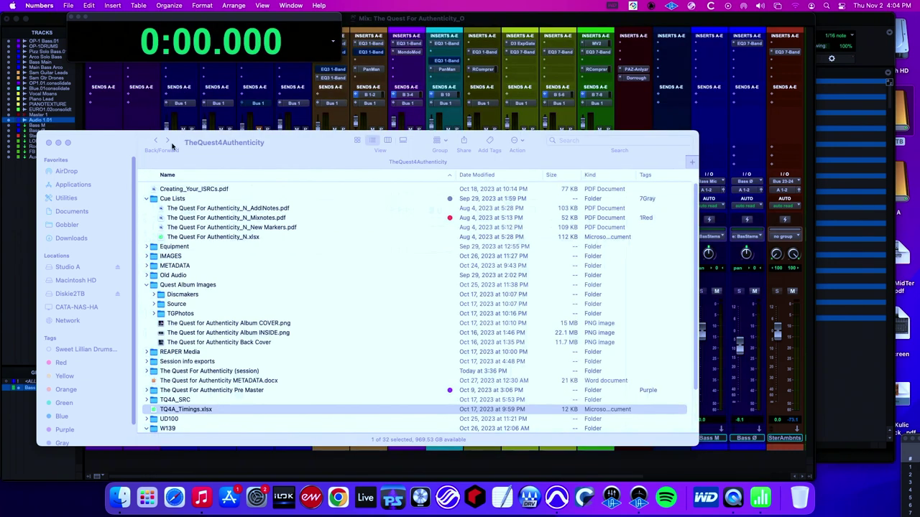
# Collapse Quest Album Images, expand The Quest For Authenticity (session), and look through its bounced mixes and session versions
pyautogui.click(147, 284)
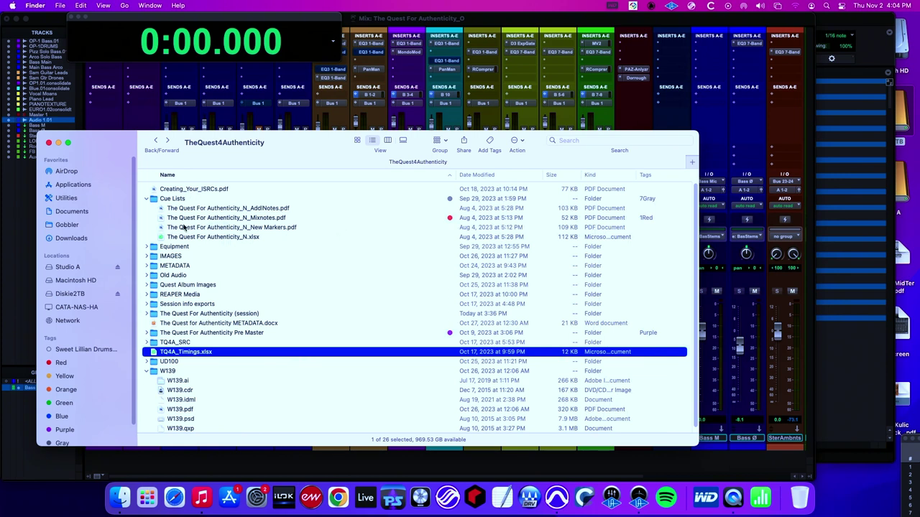
pyautogui.click(147, 304)
pyautogui.click(146, 304)
pyautogui.click(147, 314)
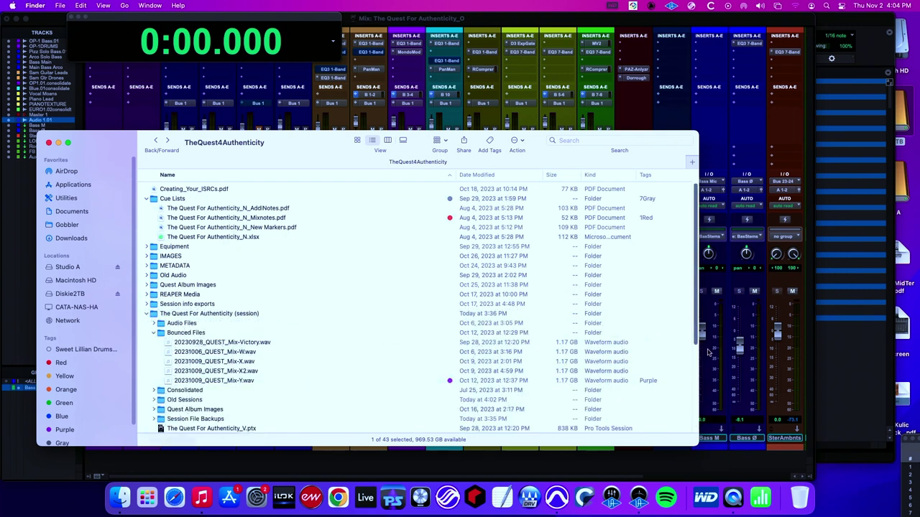
pyautogui.moveTo(695, 333); pyautogui.dragTo(705, 391)
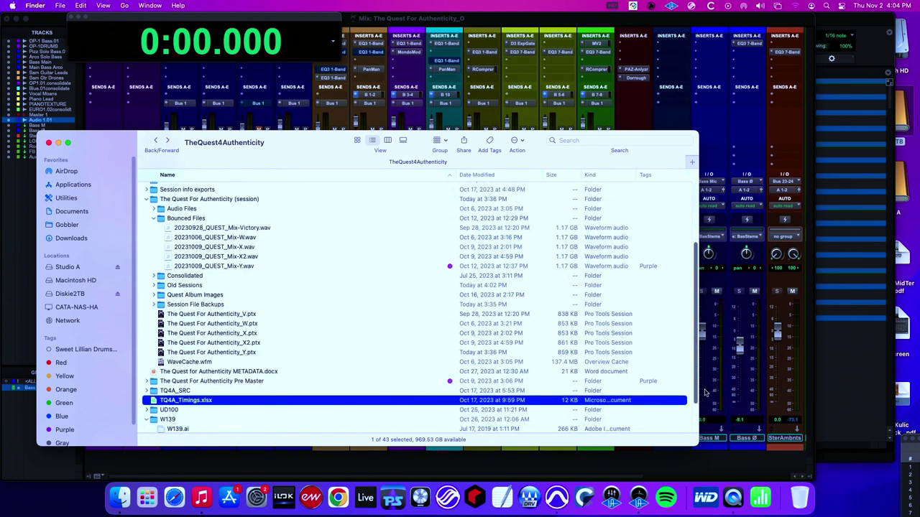
pyautogui.moveTo(704, 392); pyautogui.dragTo(693, 323)
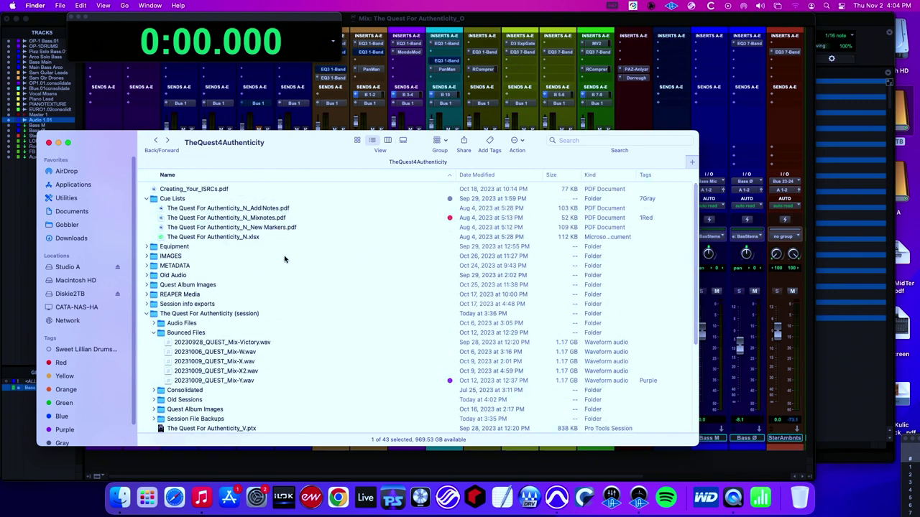
# Collapse Cue Lists, look inside the Equipment and METADATA folders, and collapse them again
pyautogui.click(147, 199)
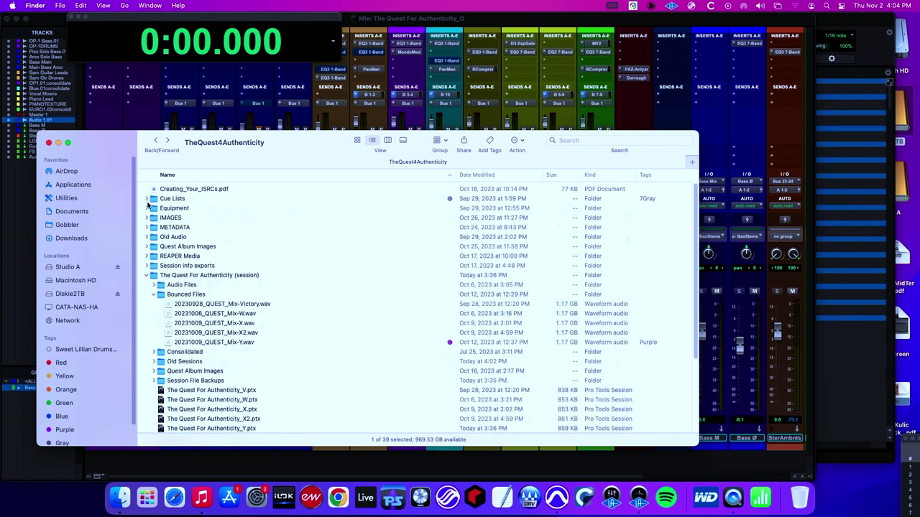
pyautogui.click(146, 208)
pyautogui.click(146, 208)
pyautogui.click(146, 227)
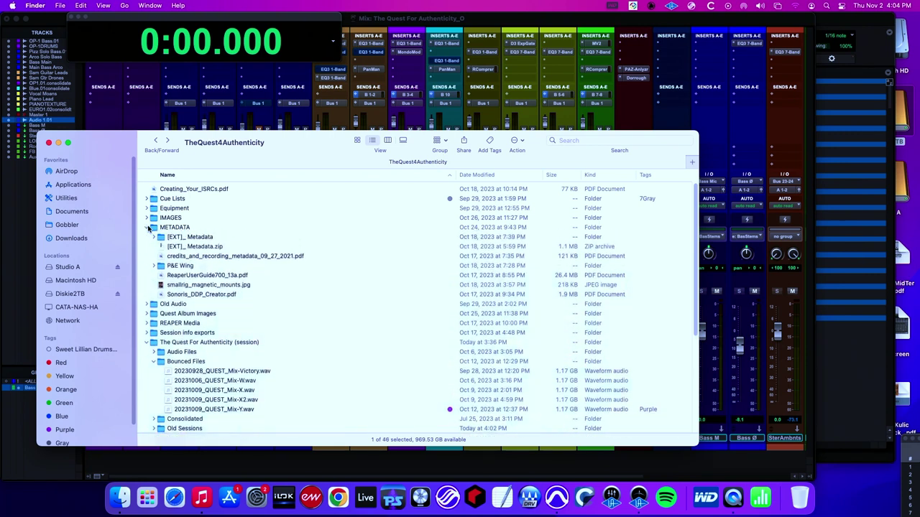
pyautogui.click(147, 227)
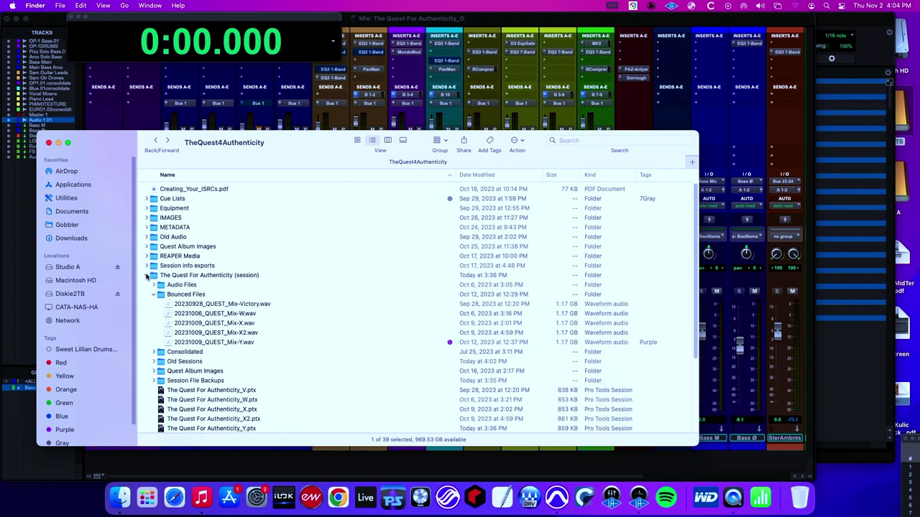
# Expand Old Sessions inside The Quest For Authenticity (session) and look through its earlier session versions
pyautogui.click(154, 362)
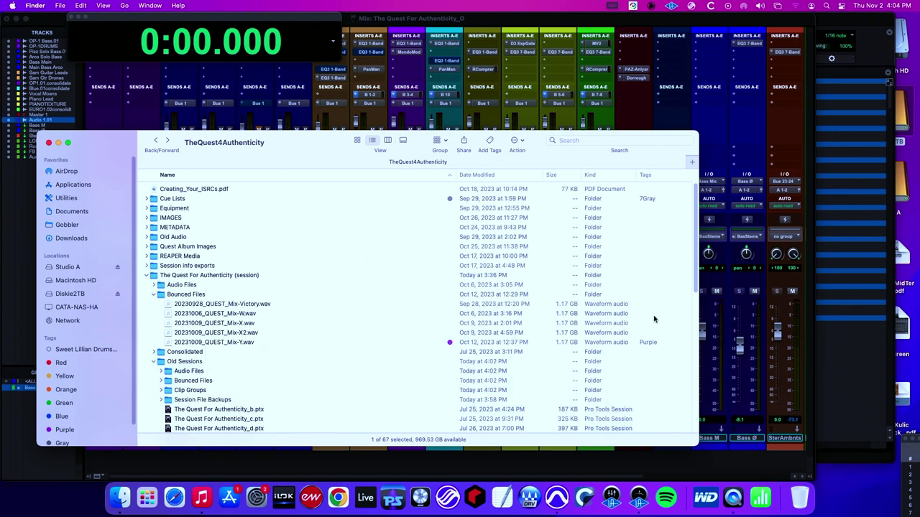
pyautogui.scroll(-10, 696, 287)
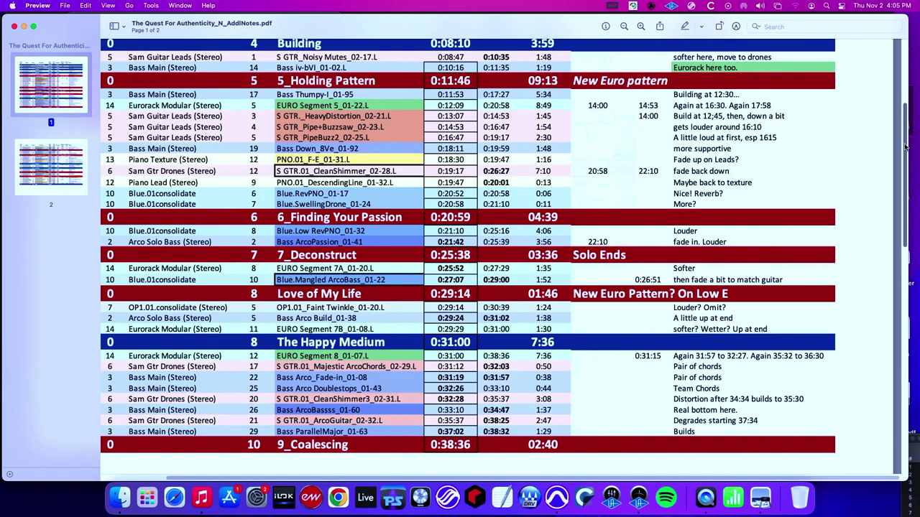
# Read through both pages of timed clip notes in The Quest For Authenticity_N_AddlNotes.pdf and close the document
pyautogui.press('super+equal')
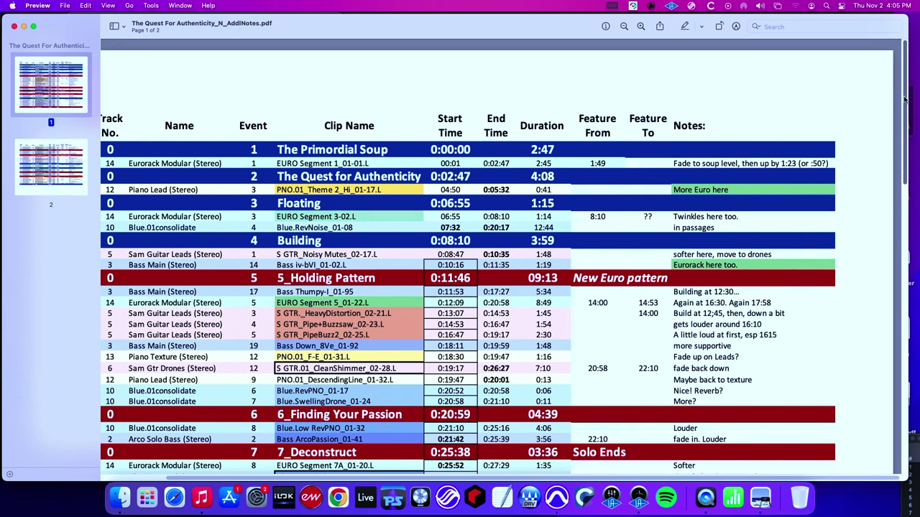
pyautogui.moveTo(905, 99); pyautogui.dragTo(916, 151)
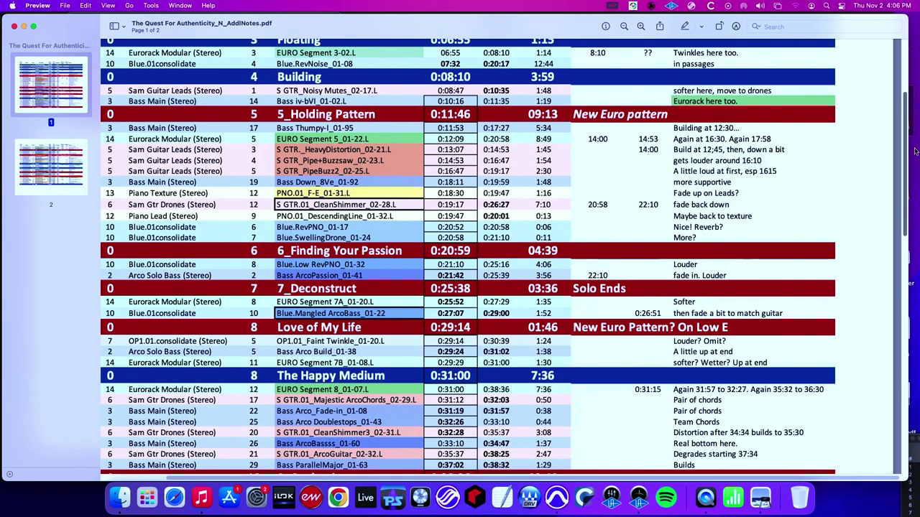
pyautogui.moveTo(915, 151); pyautogui.dragTo(917, 334)
pyautogui.scroll(-2, 894, 166)
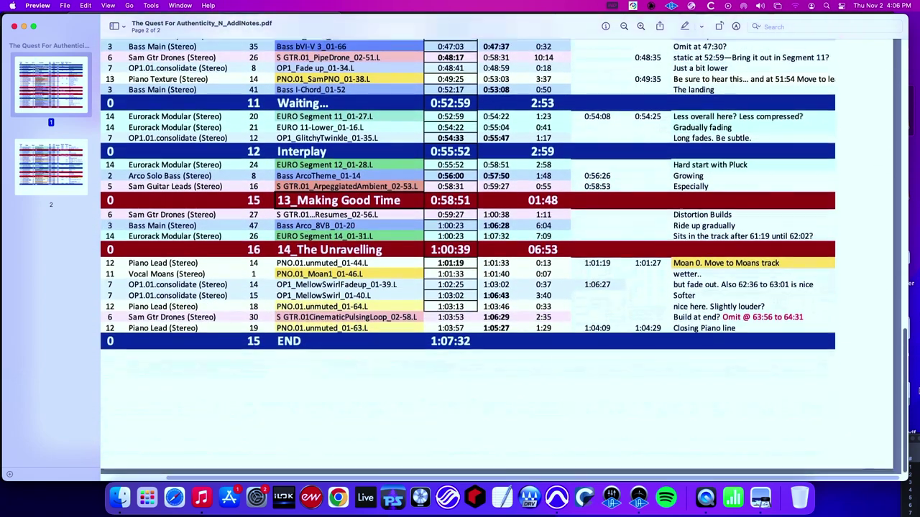
pyautogui.scroll(20, 894, 167)
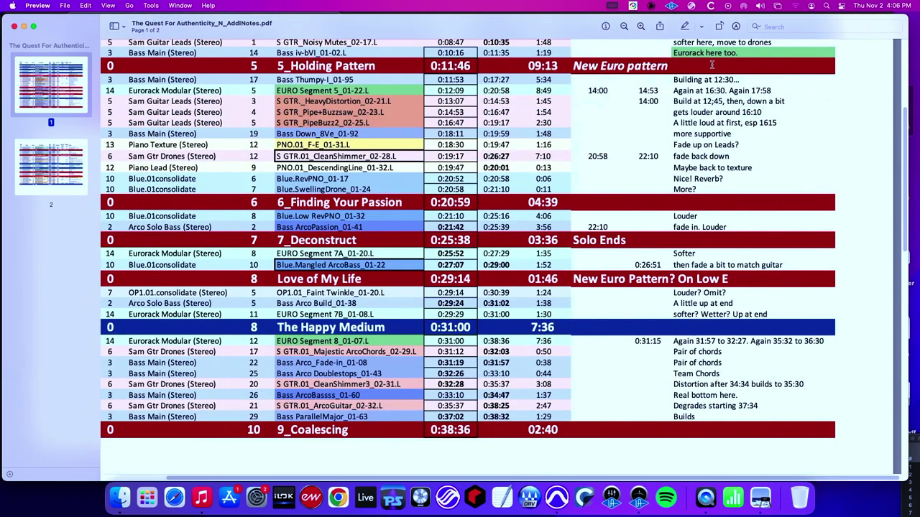
pyautogui.click(14, 27)
# Switch to Pro Tools, show the Edit window of The Quest For Authenticity_O, and view the instrument tracks from OP-1 Bass.01 down with the timeline enlarged
pyautogui.click(103, 98)
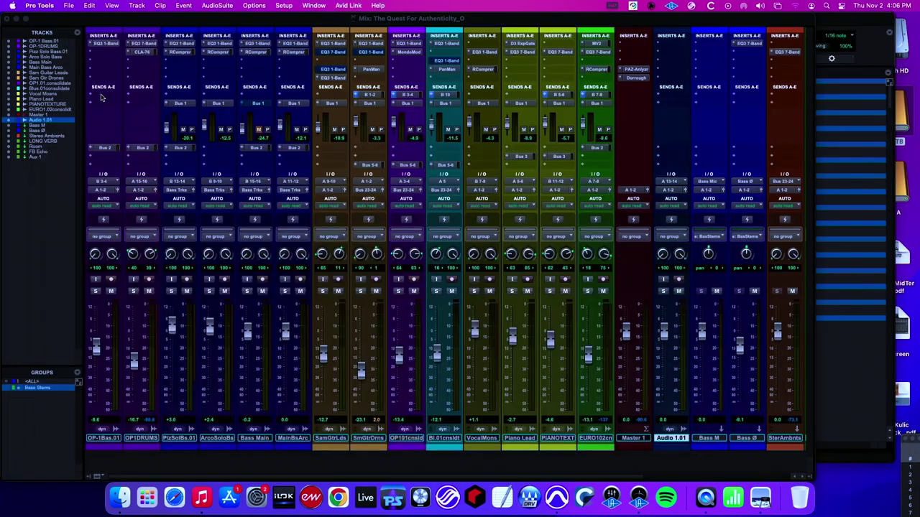
pyautogui.click(102, 96)
pyautogui.press('Escape')
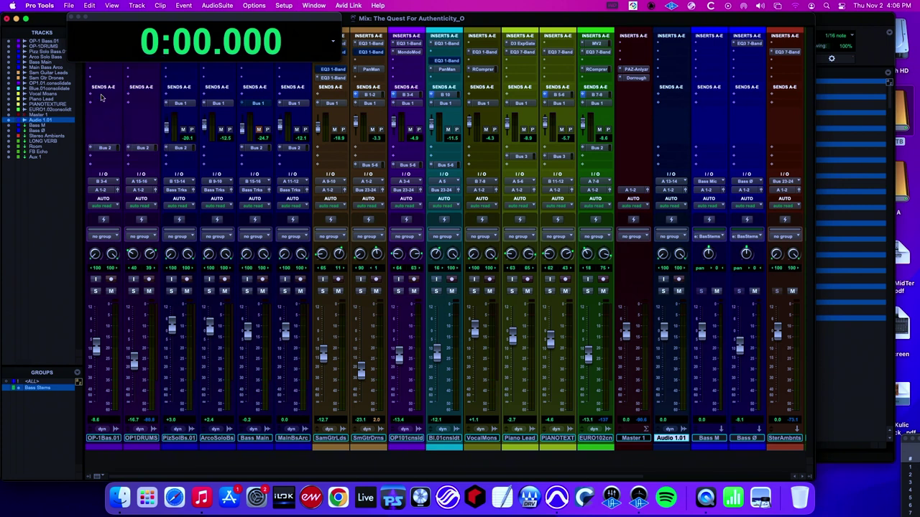
pyautogui.press('super+equal')
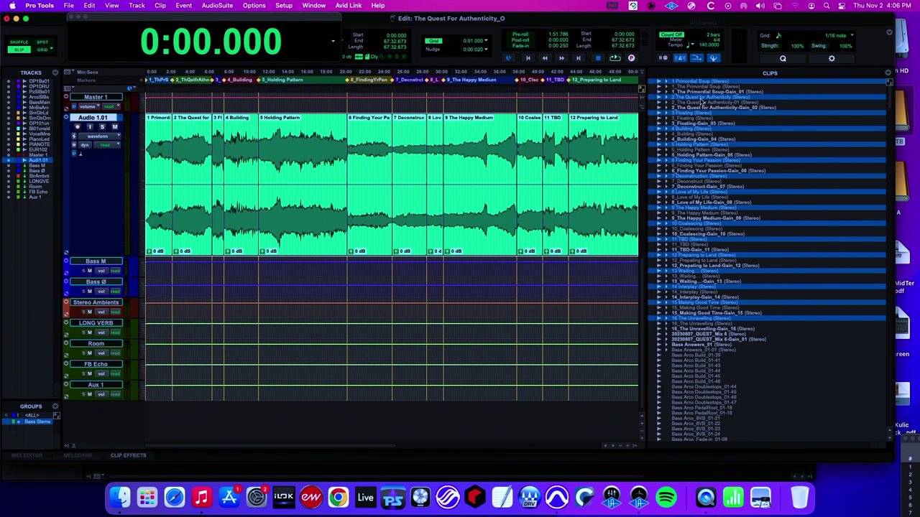
pyautogui.scroll(5, 643, 126)
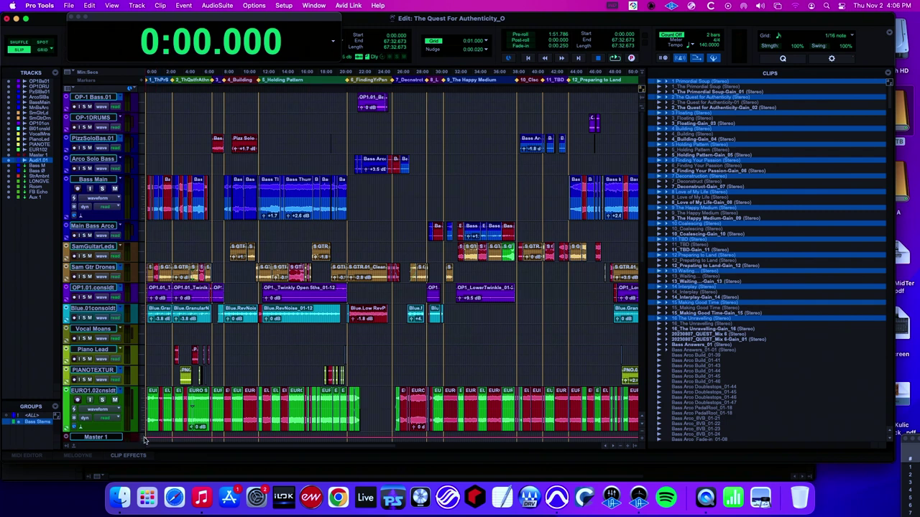
pyautogui.press('super+bracketright')
pyautogui.press('super+bracketright')
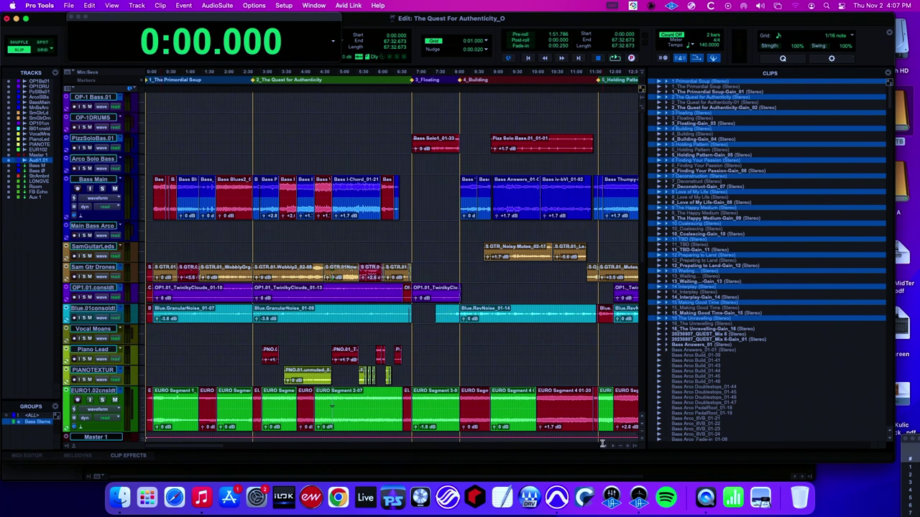
# Examine the clip arrangement across the marked sections, from 2_The Quest for Authenticity through 16_The Unravelling
pyautogui.hscroll(3, 613, 448)
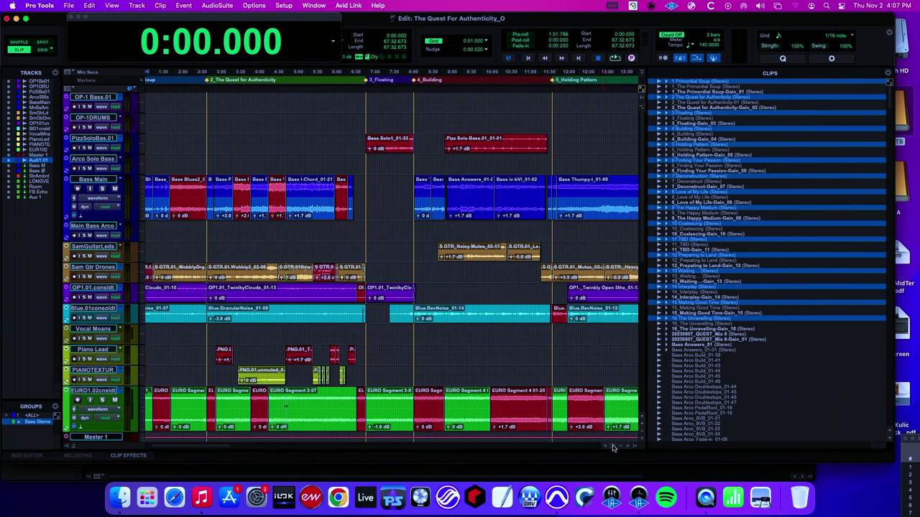
pyautogui.hscroll(15, 613, 447)
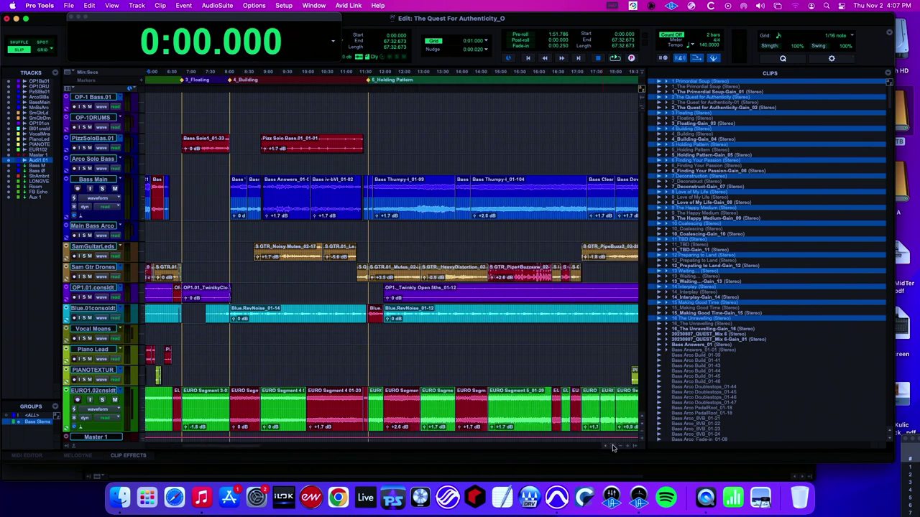
pyautogui.hscroll(7, 613, 448)
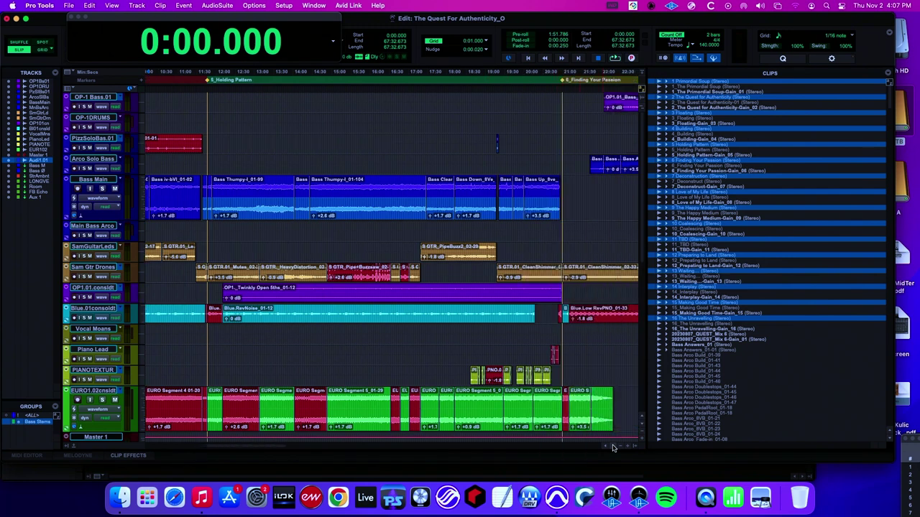
pyautogui.hscroll(2, 612, 447)
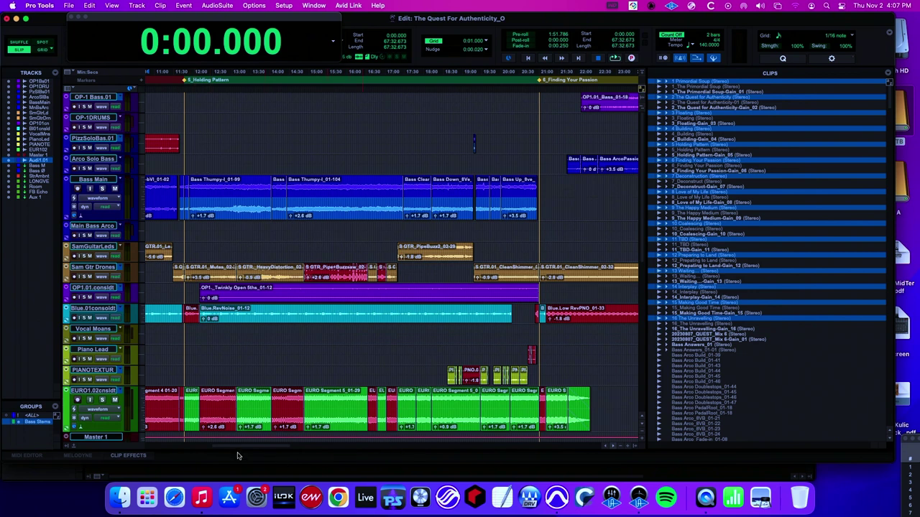
pyautogui.moveTo(233, 447); pyautogui.dragTo(201, 455)
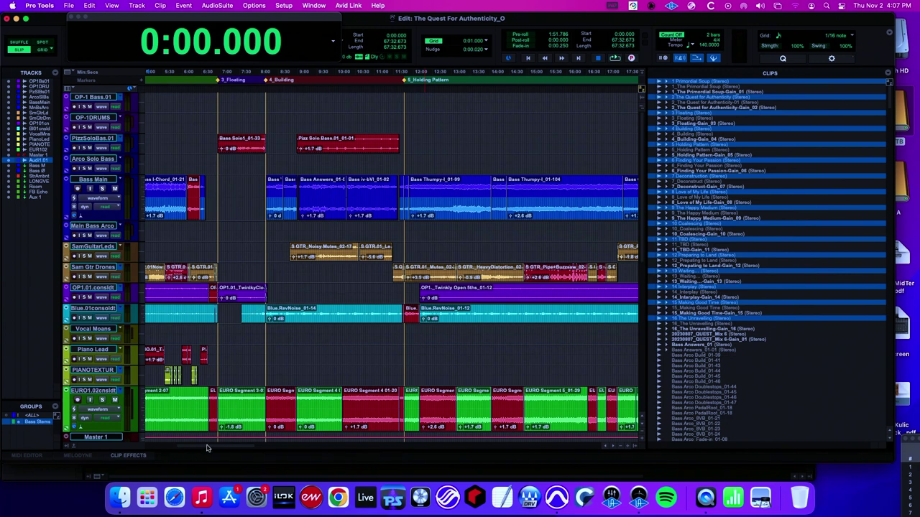
pyautogui.moveTo(209, 446); pyautogui.dragTo(293, 442)
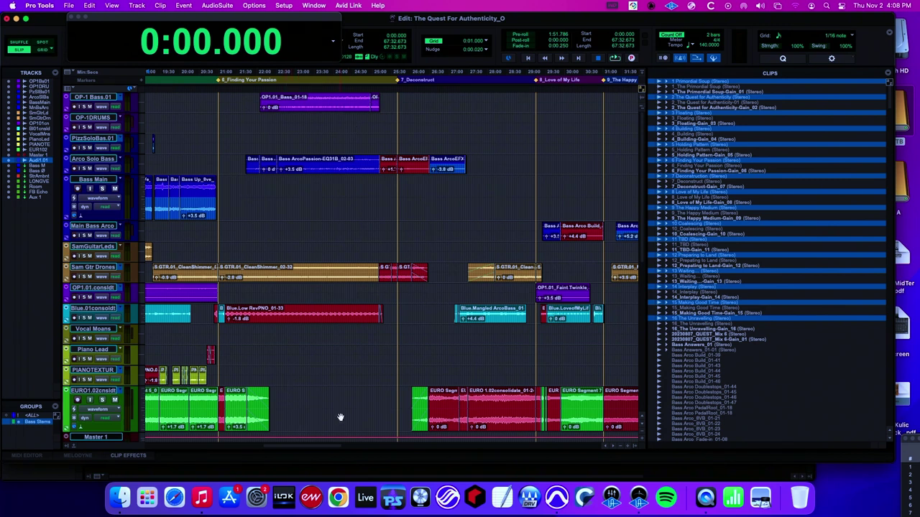
pyautogui.moveTo(327, 448); pyautogui.dragTo(516, 461)
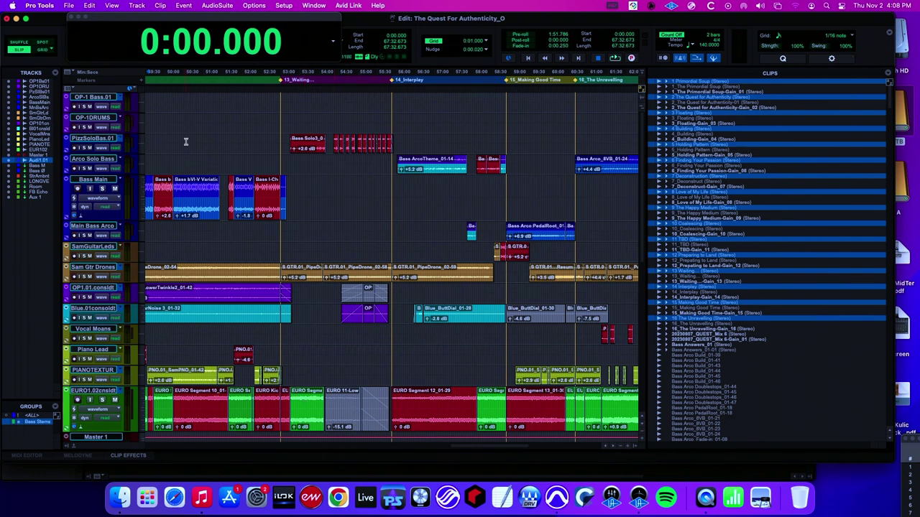
# Close the large time counter and the Edit window, and close the session without saving changes
pyautogui.click(72, 16)
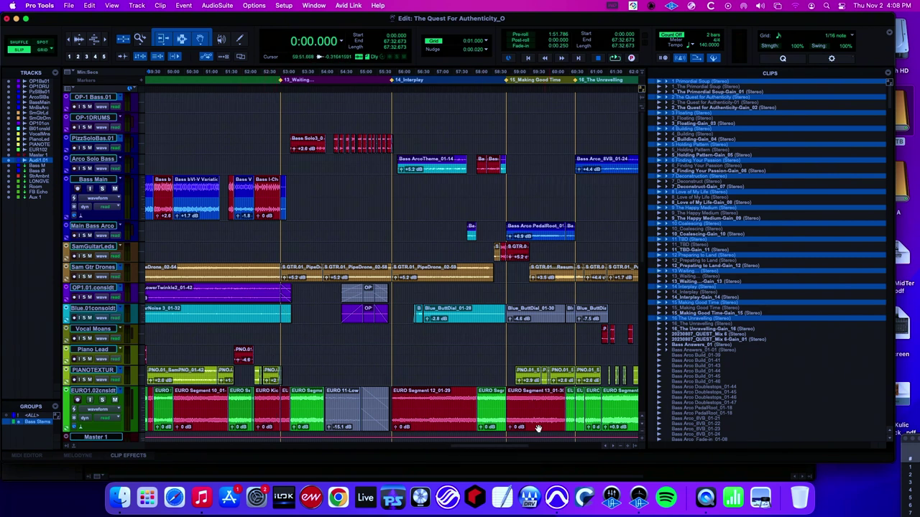
pyautogui.click(7, 19)
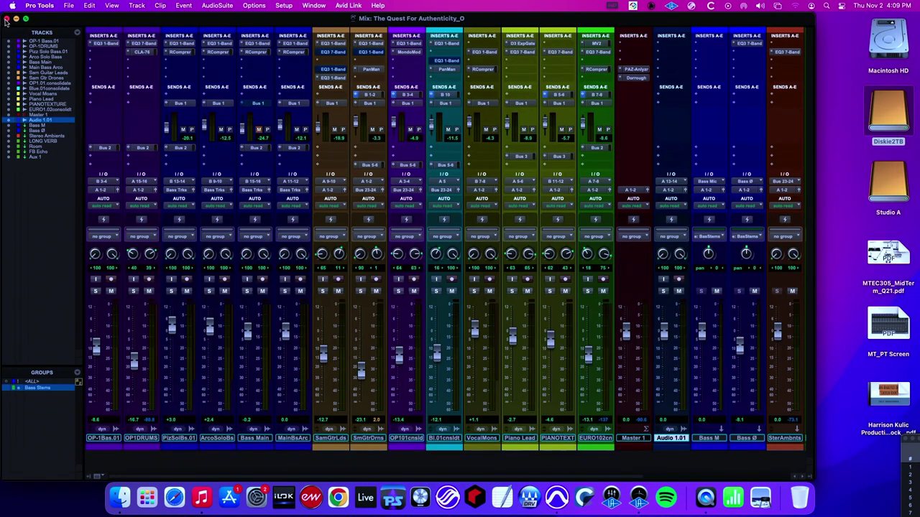
pyautogui.click(6, 18)
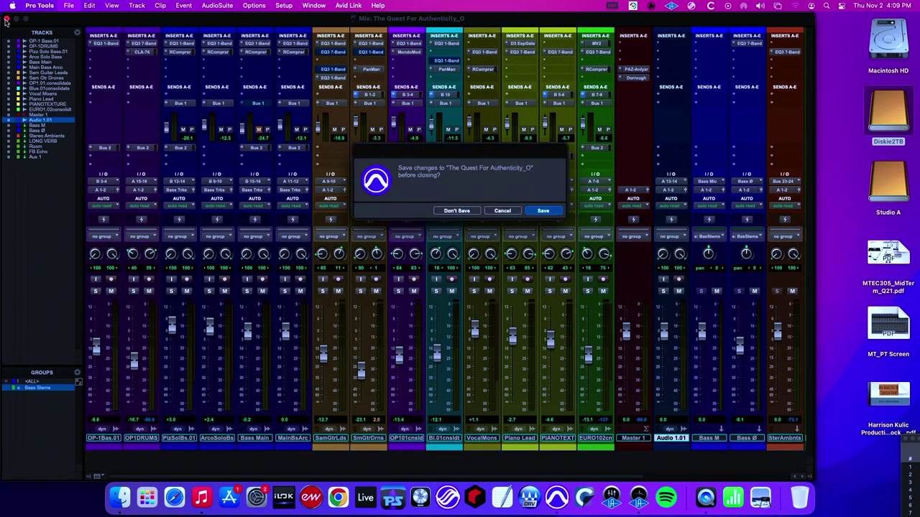
pyautogui.click(457, 211)
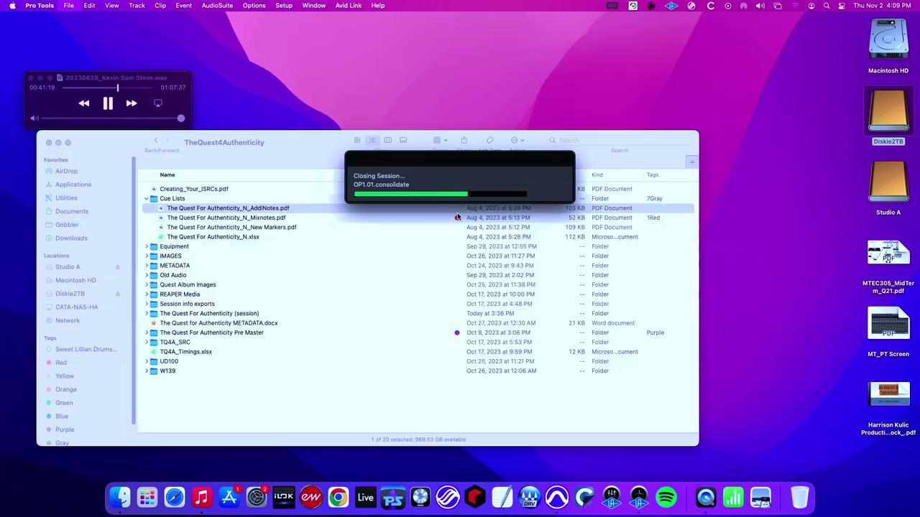